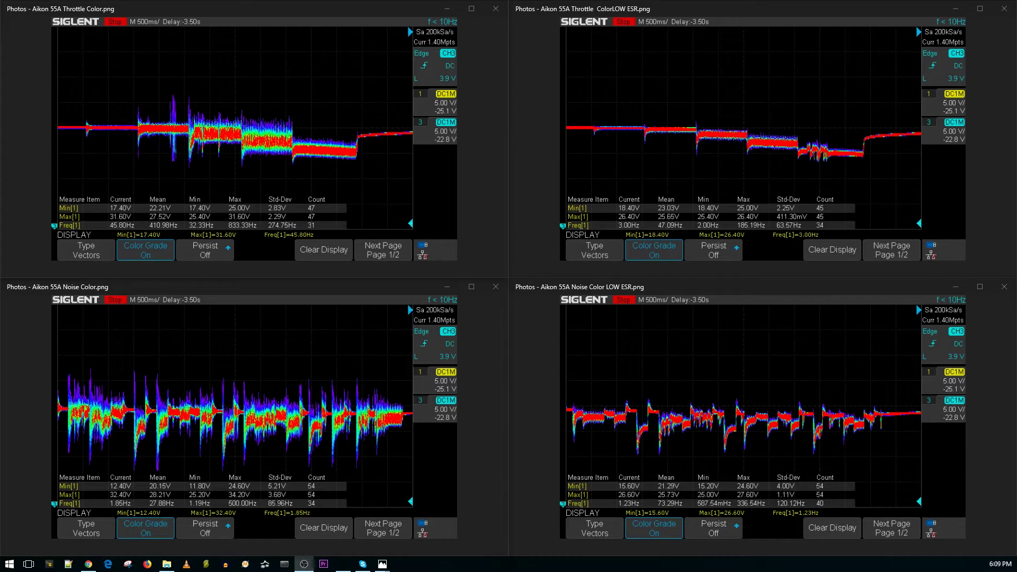
Focus the tiled Aikon 55A Throttle Color capture window
{"action": "left_click", "coordinate": [314, 171]}
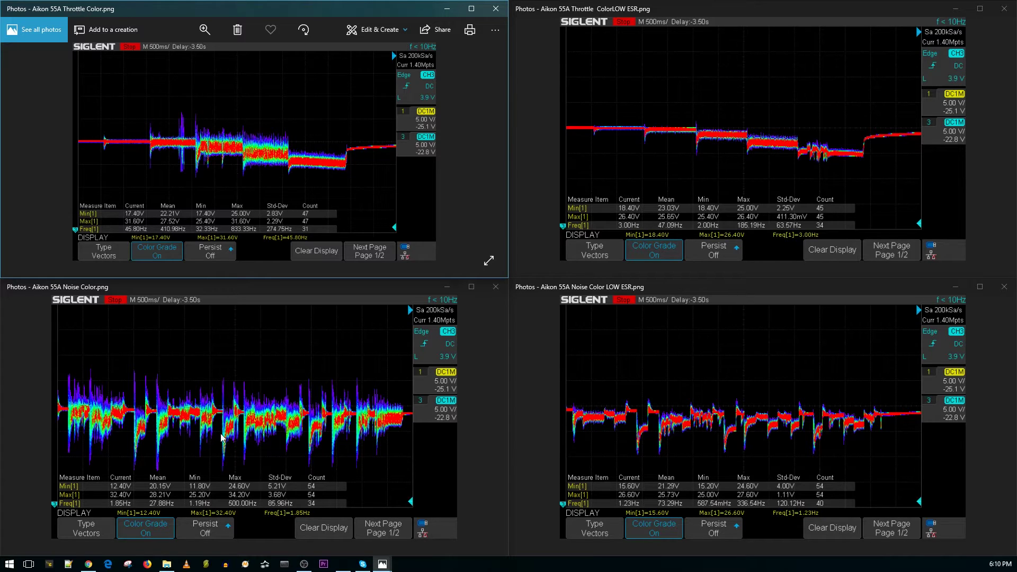
Focus the Aikon 55A Noise window, then bring the Racerstar 6S V2 throttle captures forward
{"action": "left_click", "coordinate": [225, 413]}
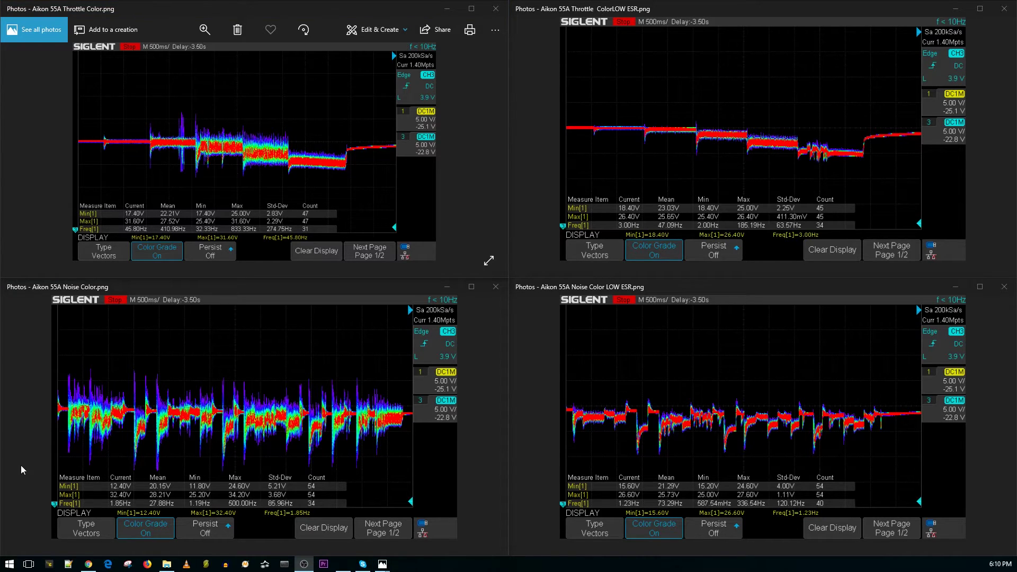
{"action": "key", "text": "alt+Tab"}
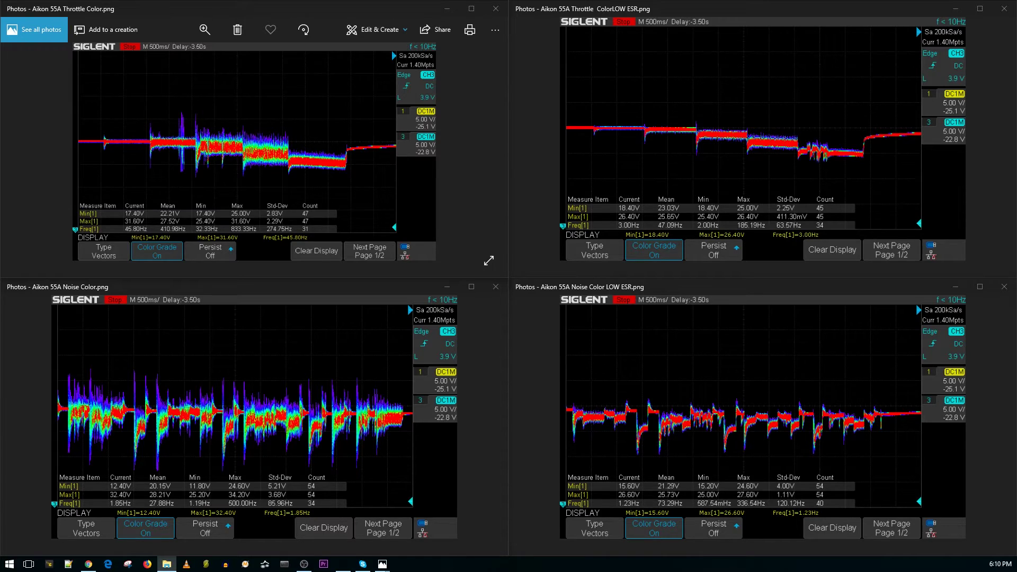
{"action": "key", "text": "alt+Tab"}
{"action": "key", "text": "alt+Tab"}
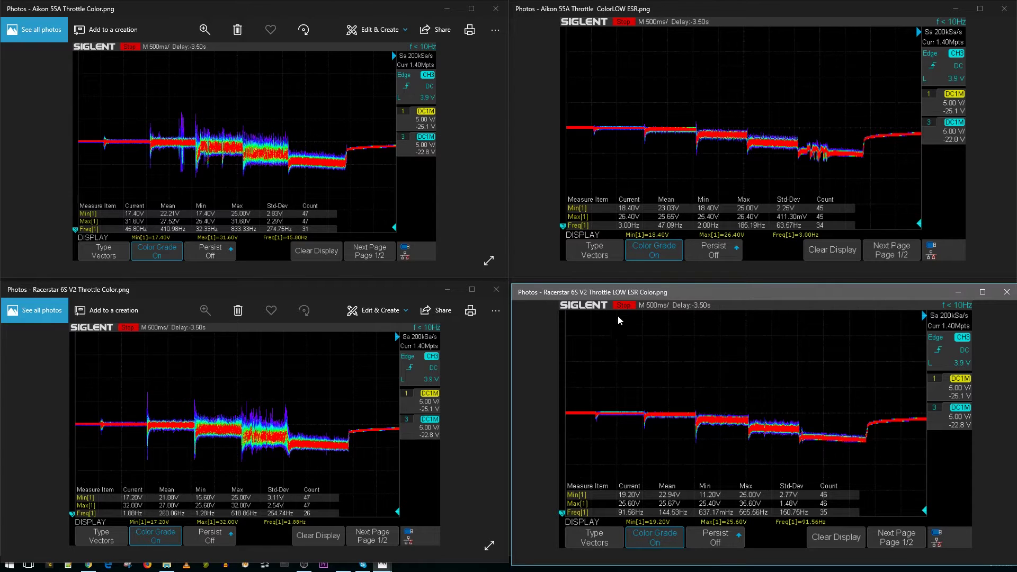
Close both Racerstar 6S V2 throttle capture windows
{"action": "left_click", "coordinate": [497, 292]}
{"action": "left_click", "coordinate": [1006, 292]}
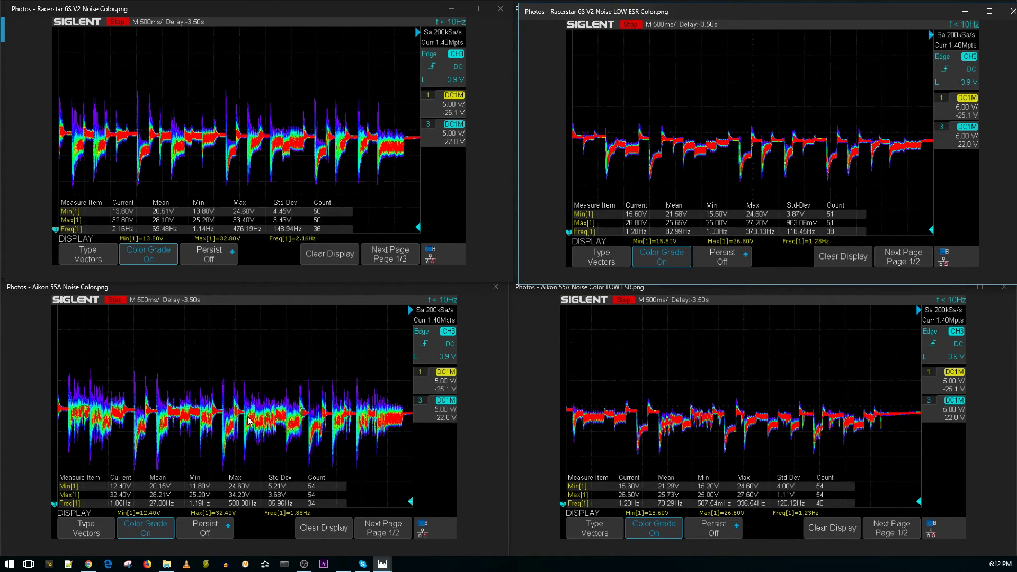
Make the lower-left Aikon 55A Noise Color window active
{"action": "left_click", "coordinate": [266, 420]}
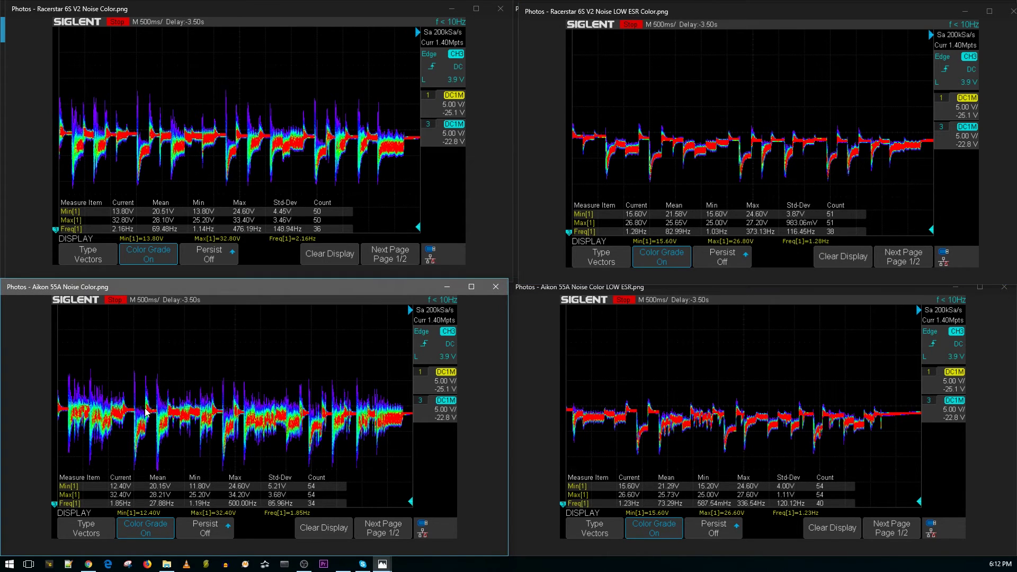